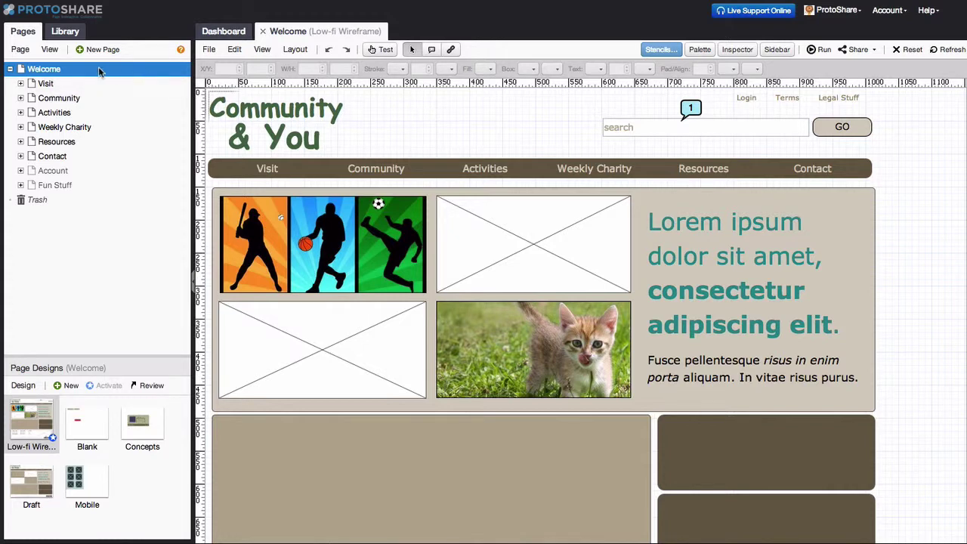
Step: Bring up the context menu for the Welcome page in the Pages tree
right_click(57, 70)
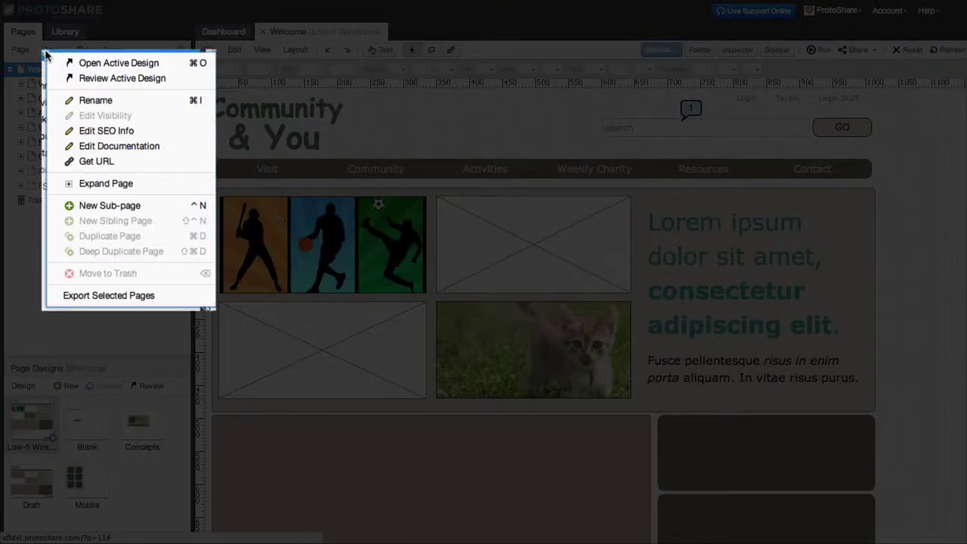
Step: Open the Welcome page's active design in review and browse the Pages and Designs lists
click(77, 80)
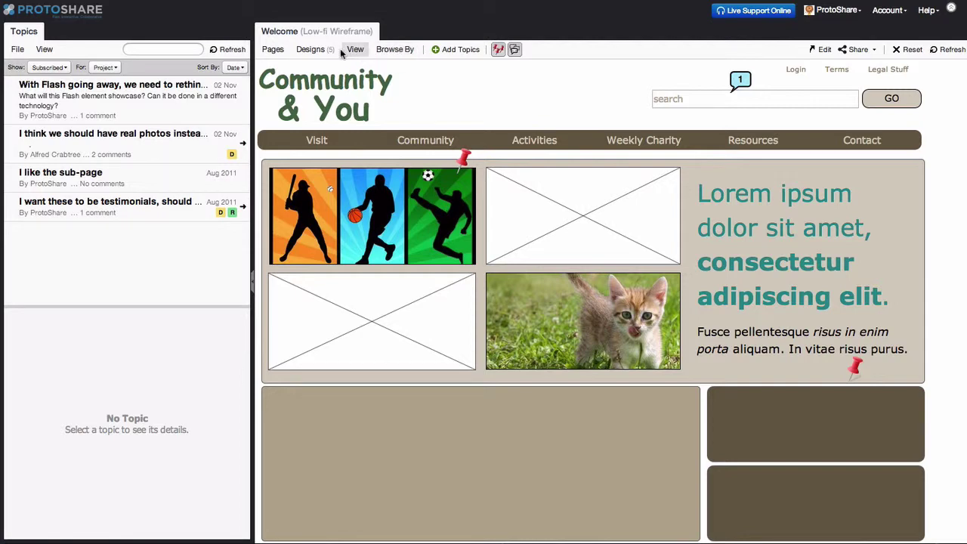
click(273, 50)
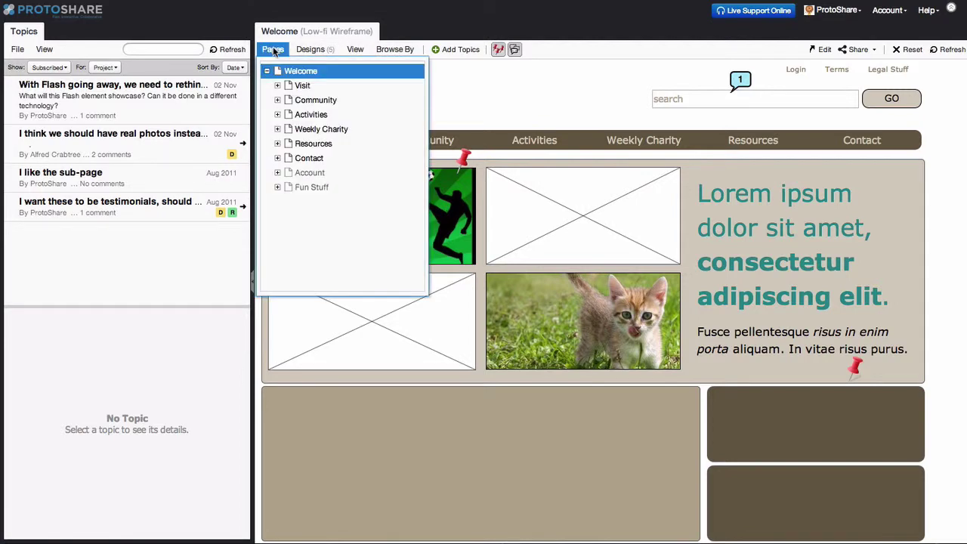
click(310, 50)
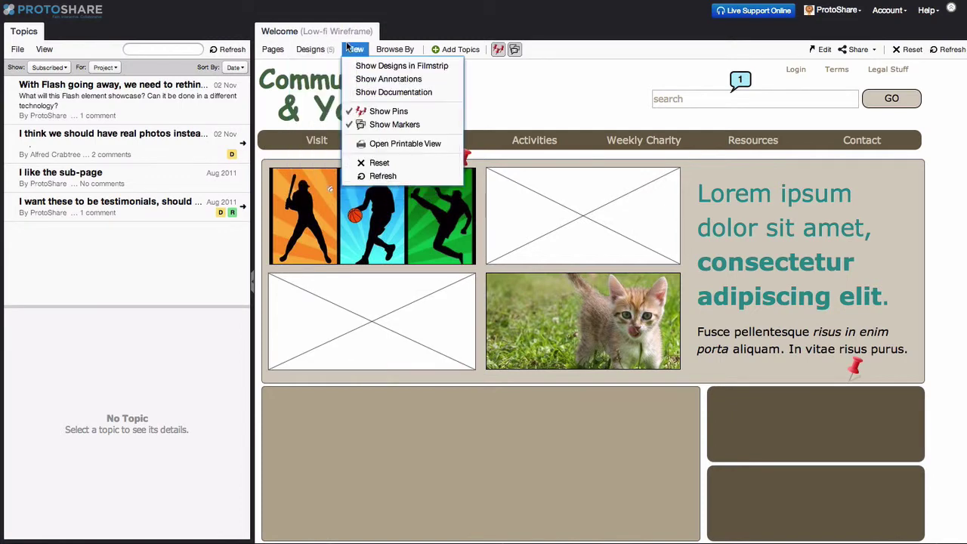
mouse_move(382, 49)
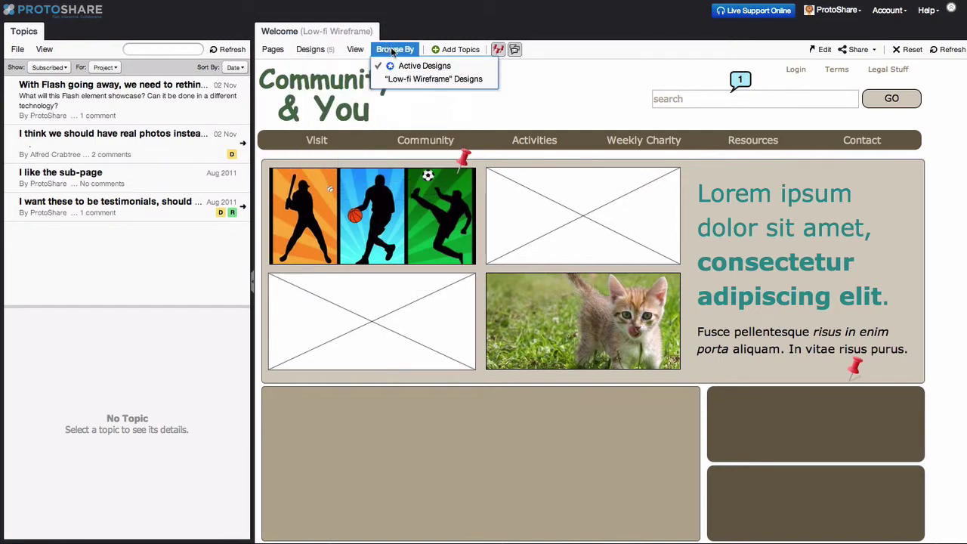
click(405, 52)
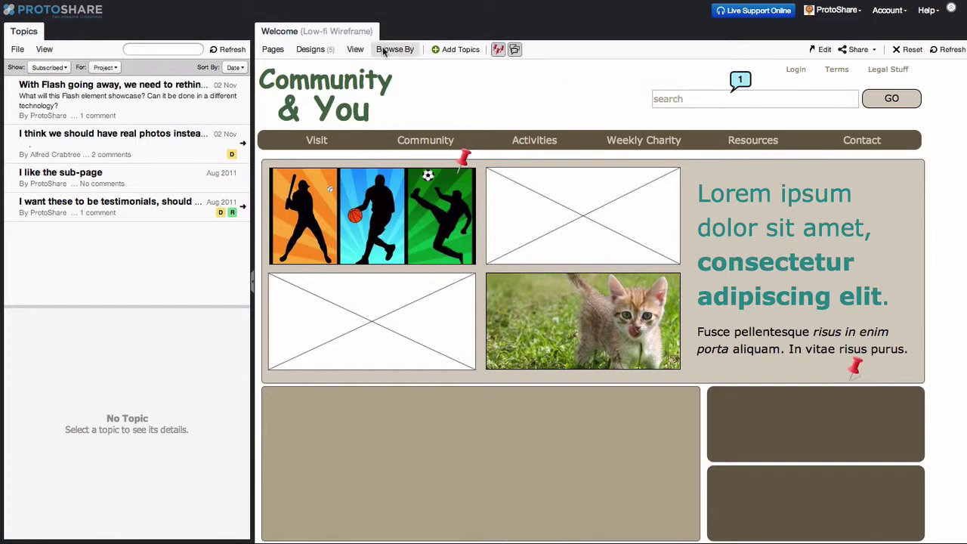
Step: Show page documentation, annotations and the filmstrip, then hide annotations and documentation again
click(354, 50)
click(389, 91)
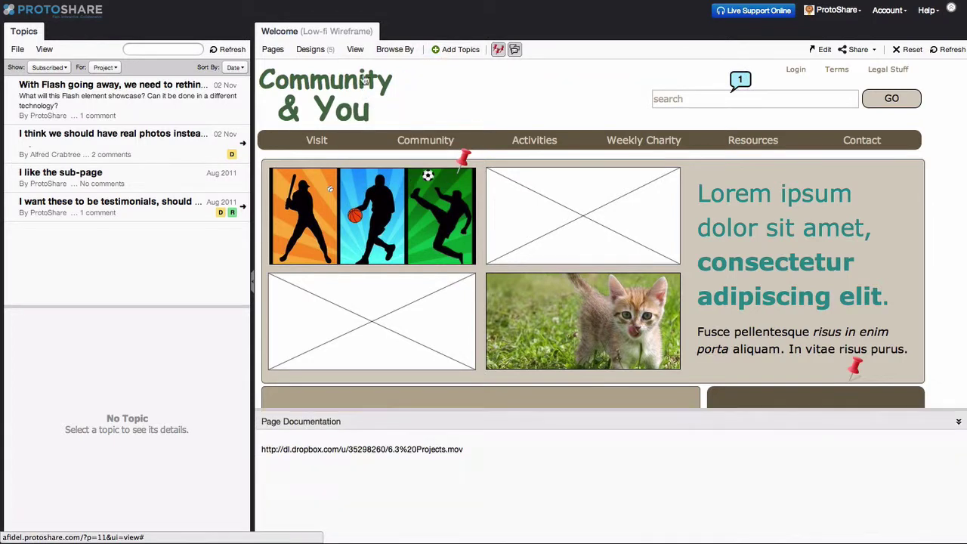
click(355, 49)
click(366, 78)
click(355, 49)
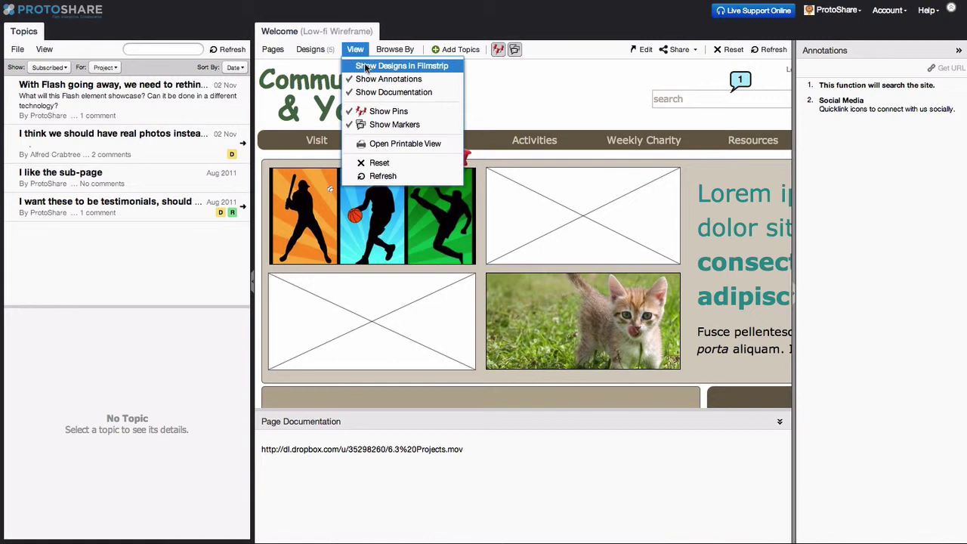
click(364, 66)
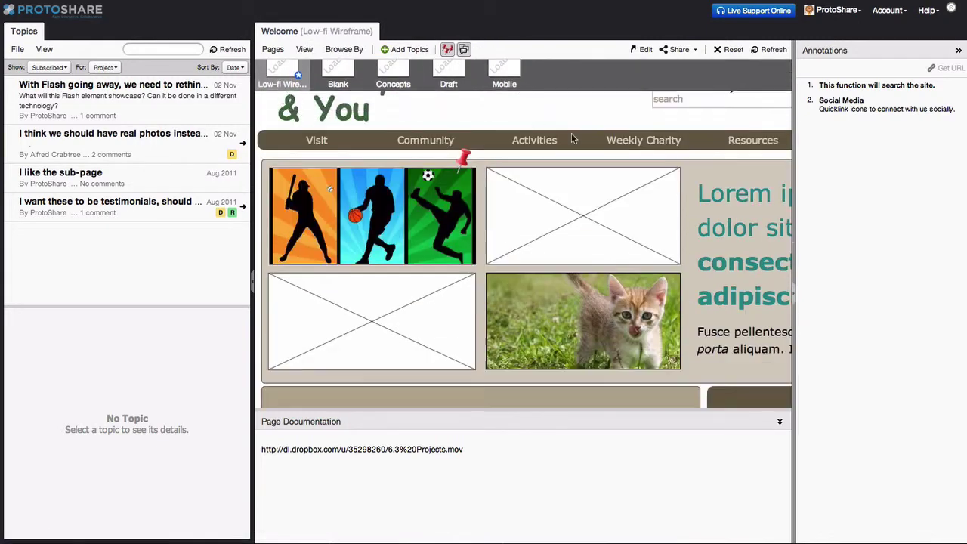
click(794, 297)
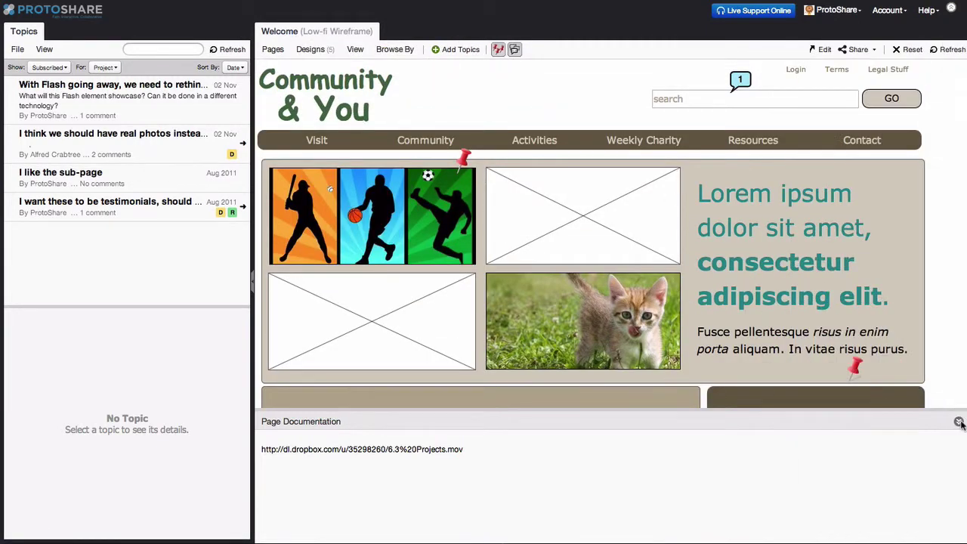
click(959, 420)
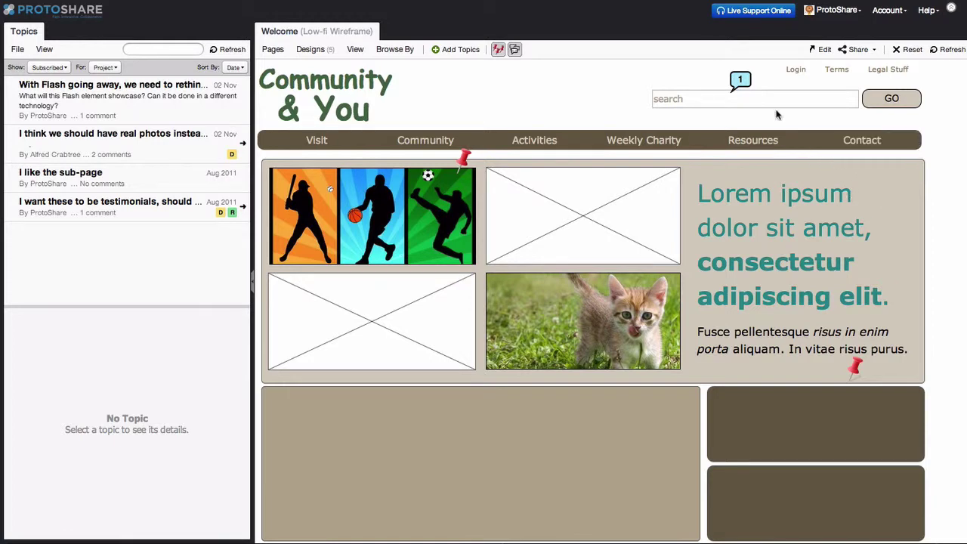
mouse_move(745, 88)
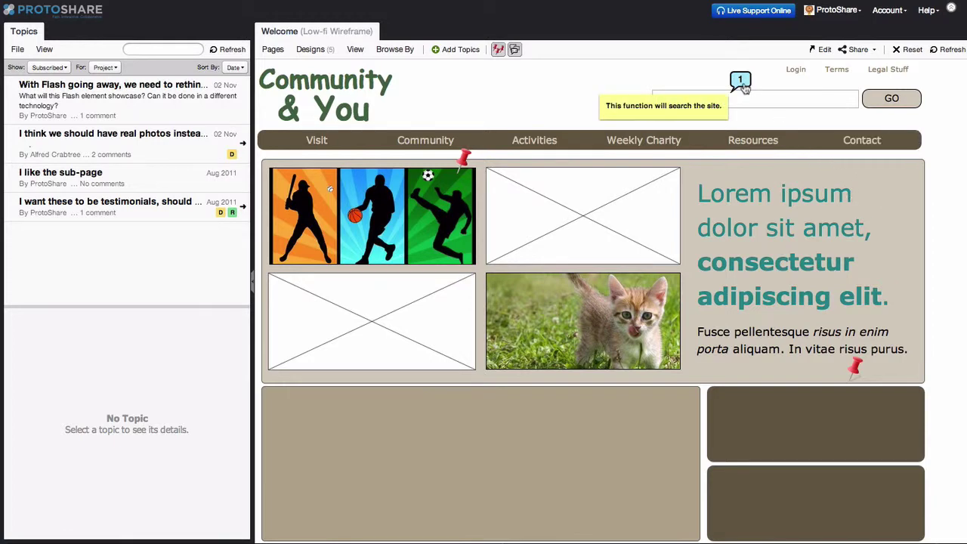
mouse_move(851, 375)
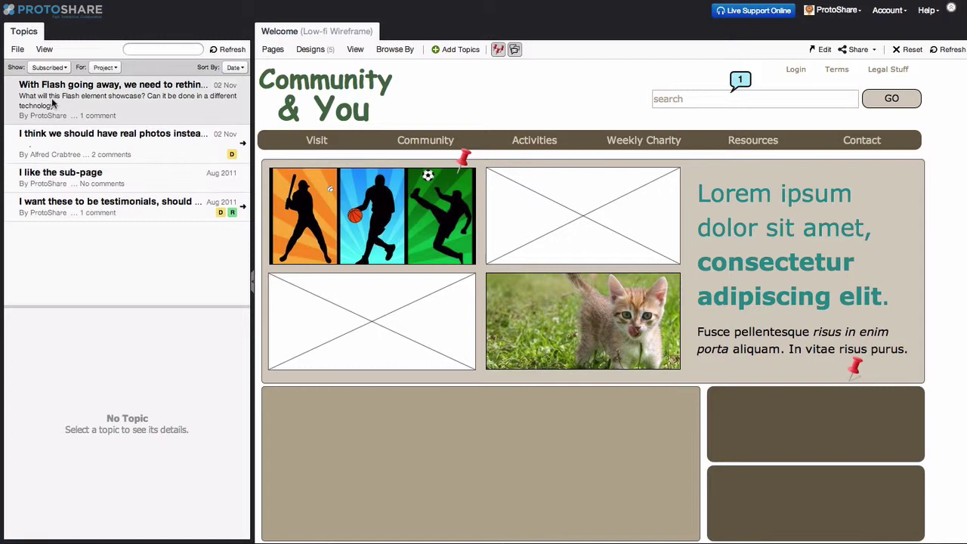
click(64, 70)
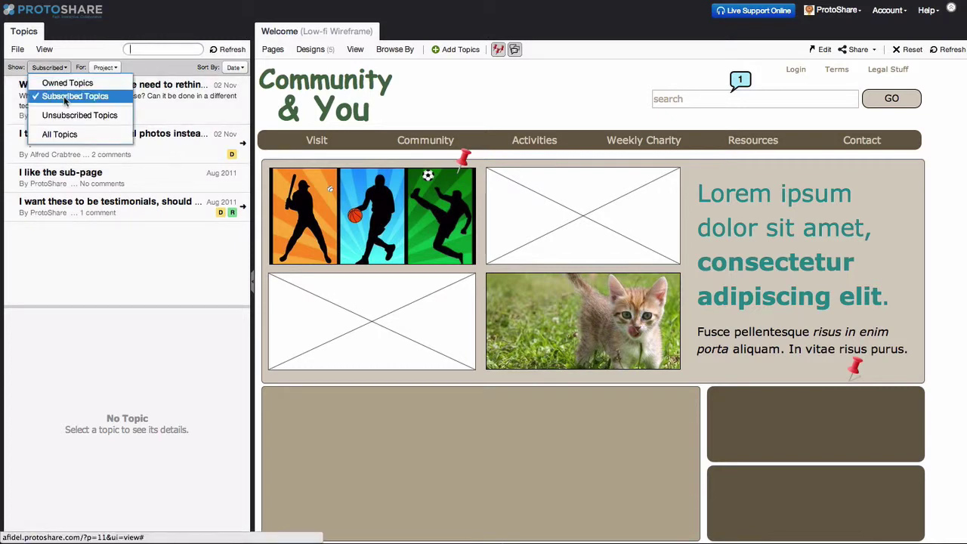
click(112, 68)
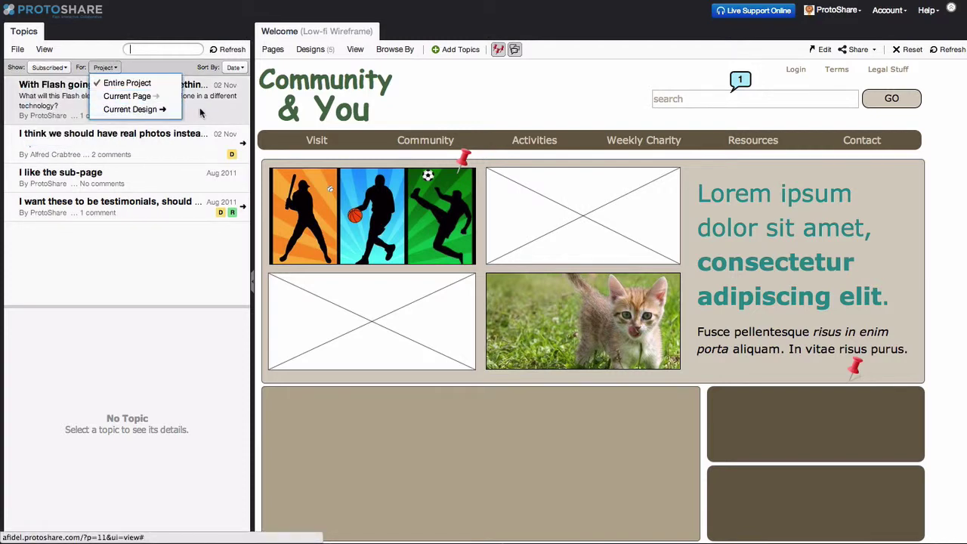
click(242, 68)
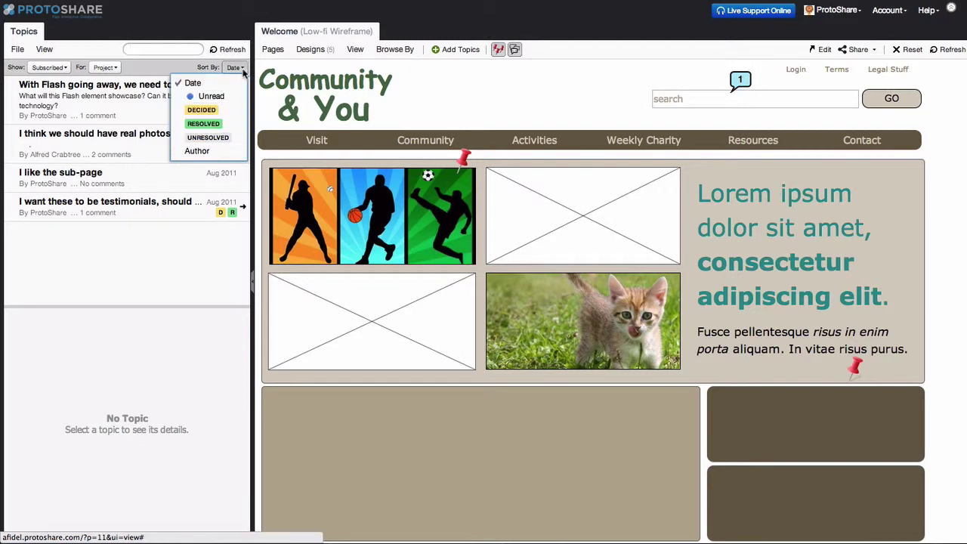
click(243, 70)
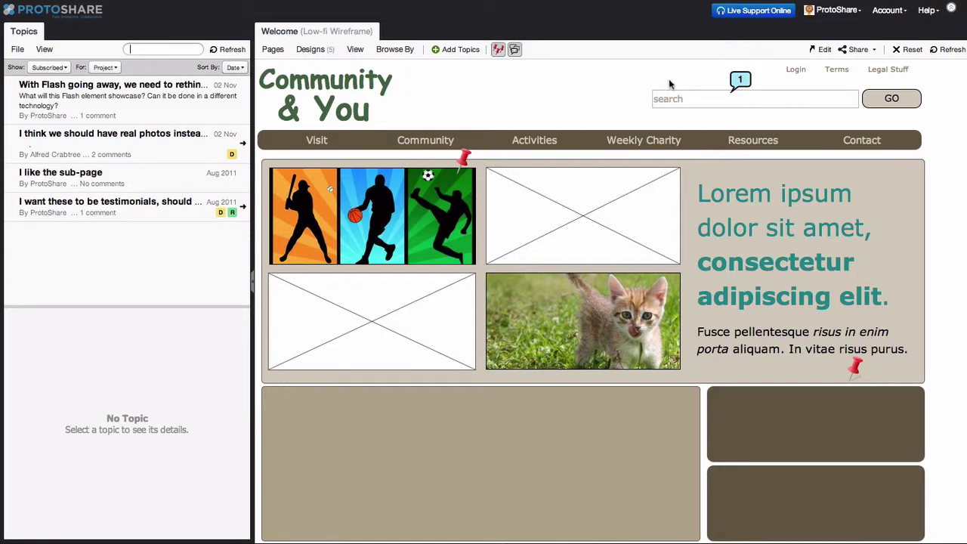
Step: Enable 'Yes, send collaboration notifications' in Your Profile and save it
click(855, 14)
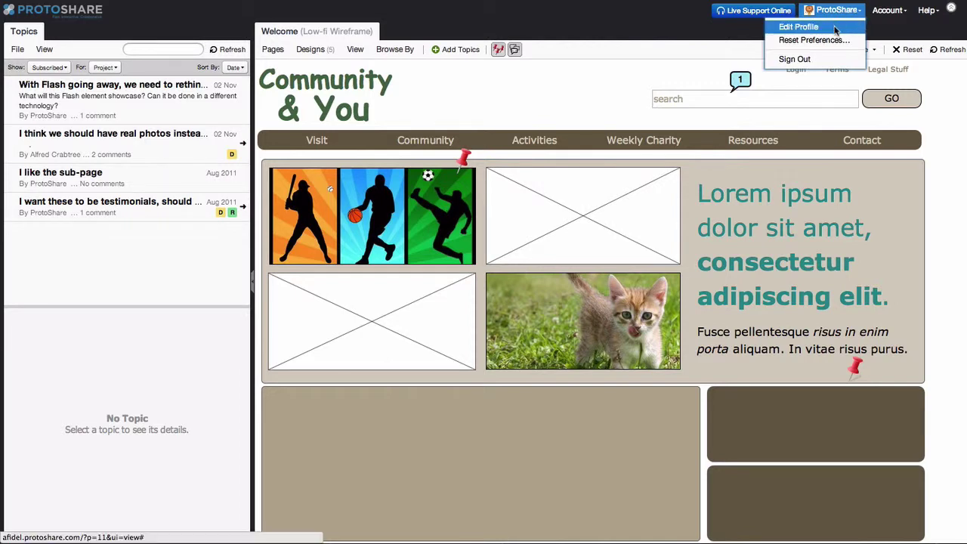
click(836, 29)
click(395, 386)
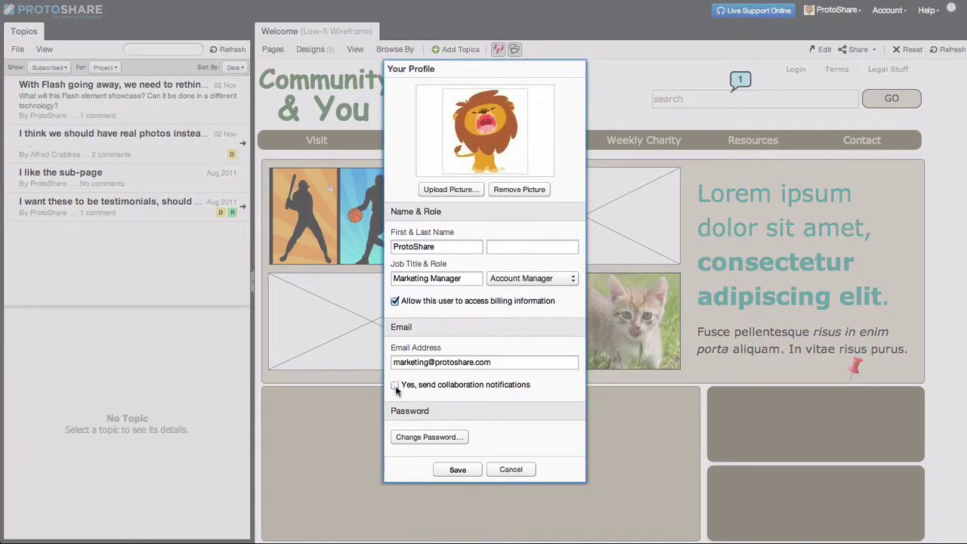
click(395, 386)
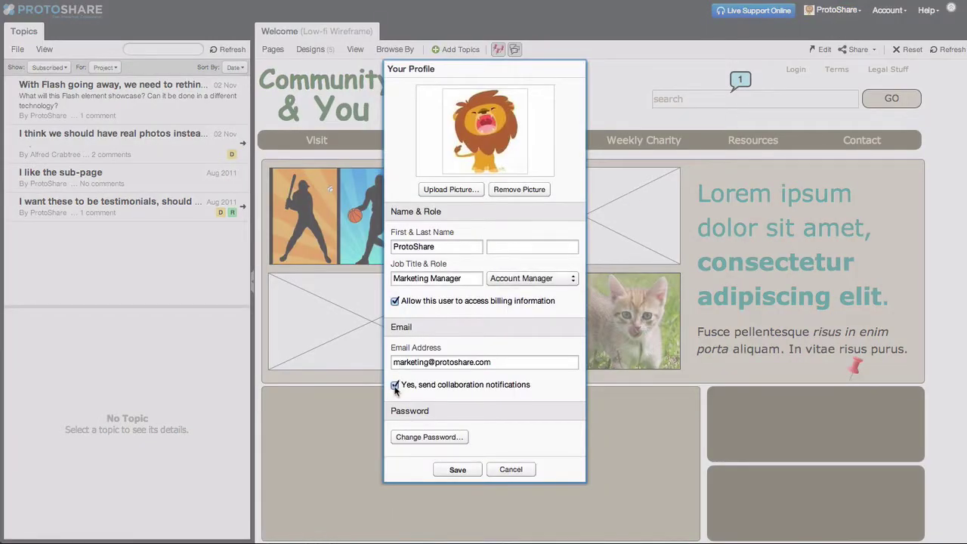
click(457, 469)
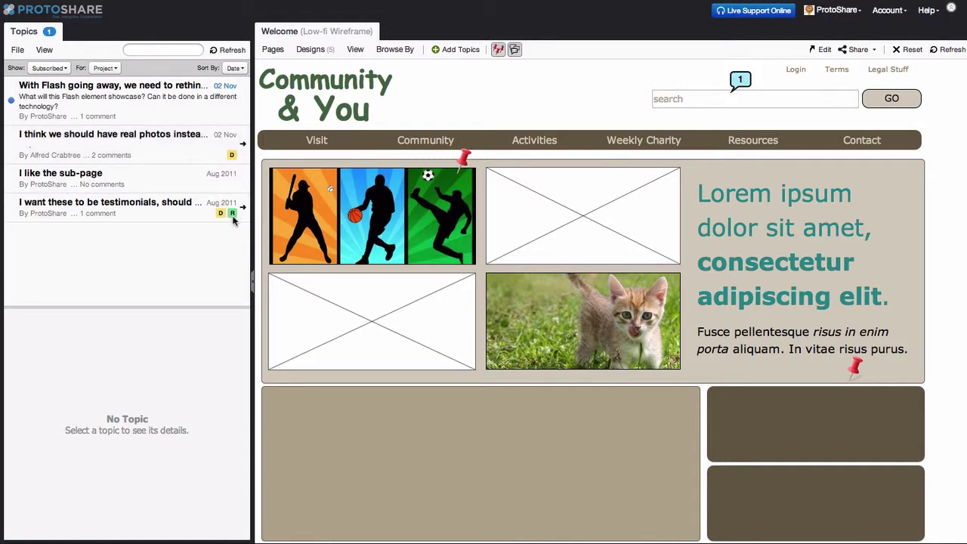
Step: Select the 'I want these to be testimonials…' topic and expand its 3 Subscribers list
mouse_move(232, 217)
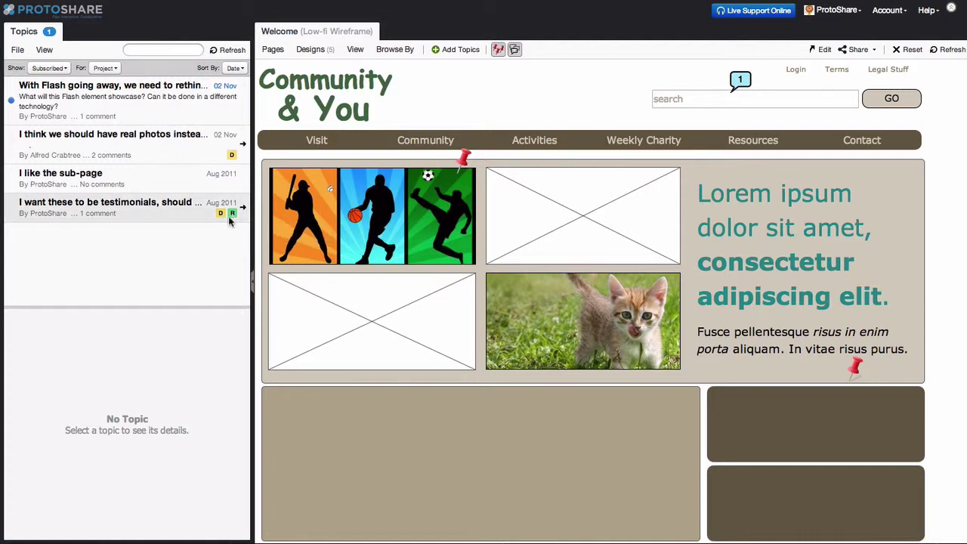
click(119, 216)
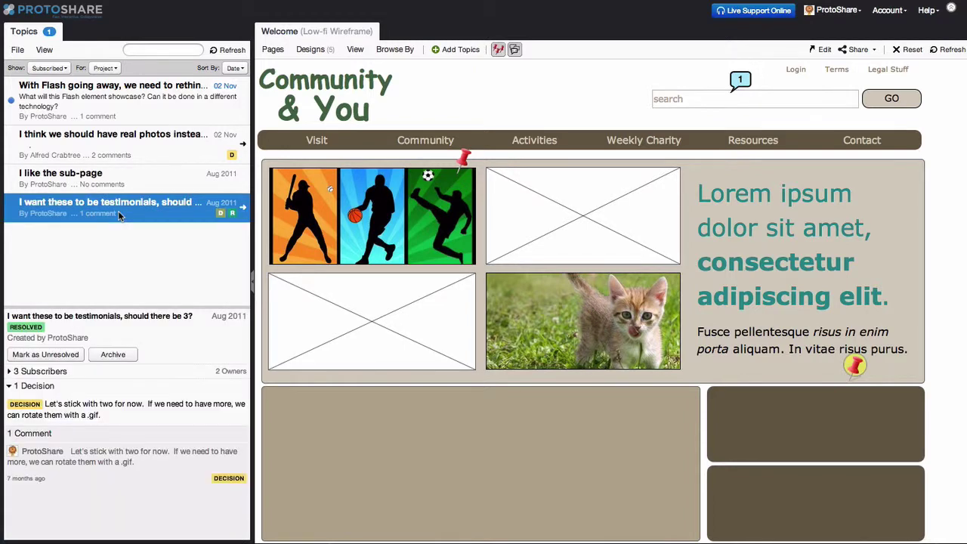
click(9, 372)
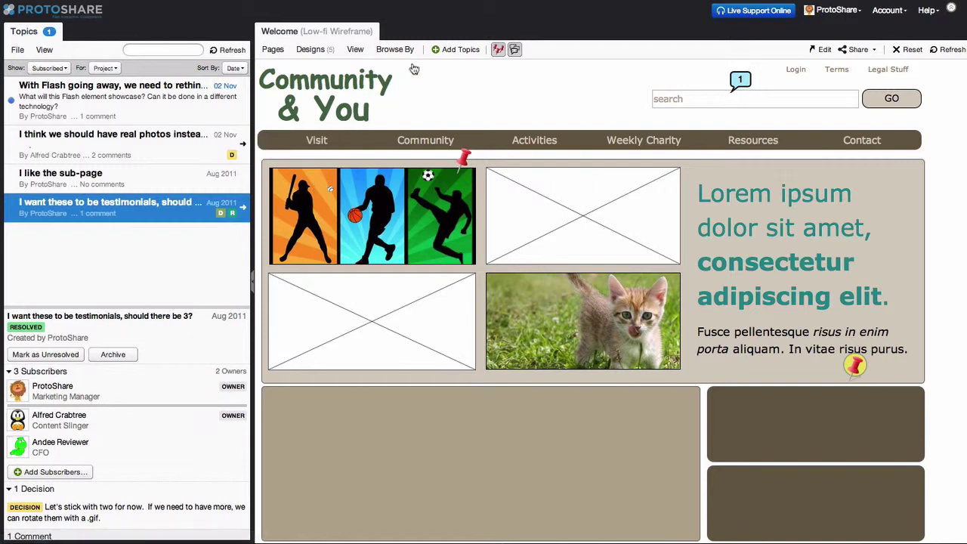
Step: Pin topic 'Should this be our mission statement?' on Lorem ipsum, subscribing everyone except the CFO
click(441, 50)
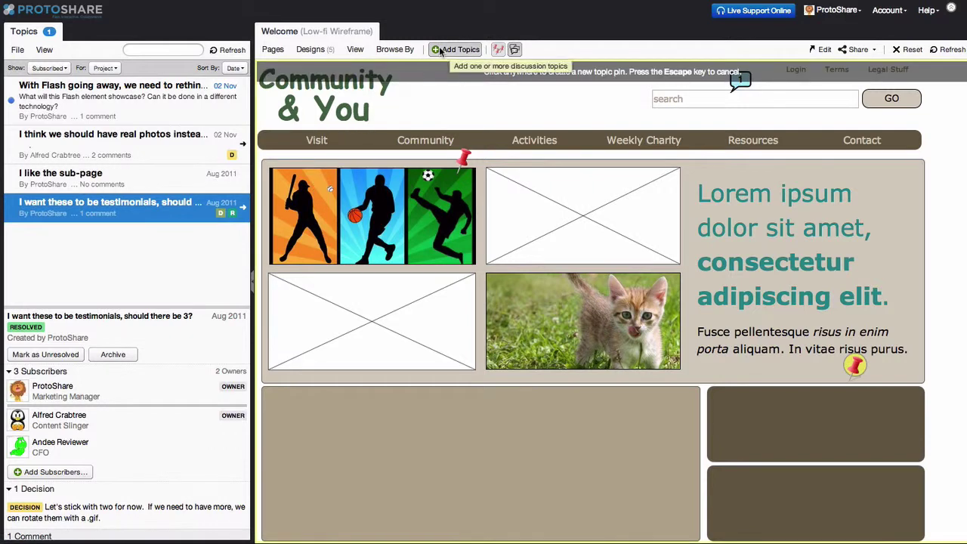
click(774, 190)
text(S)
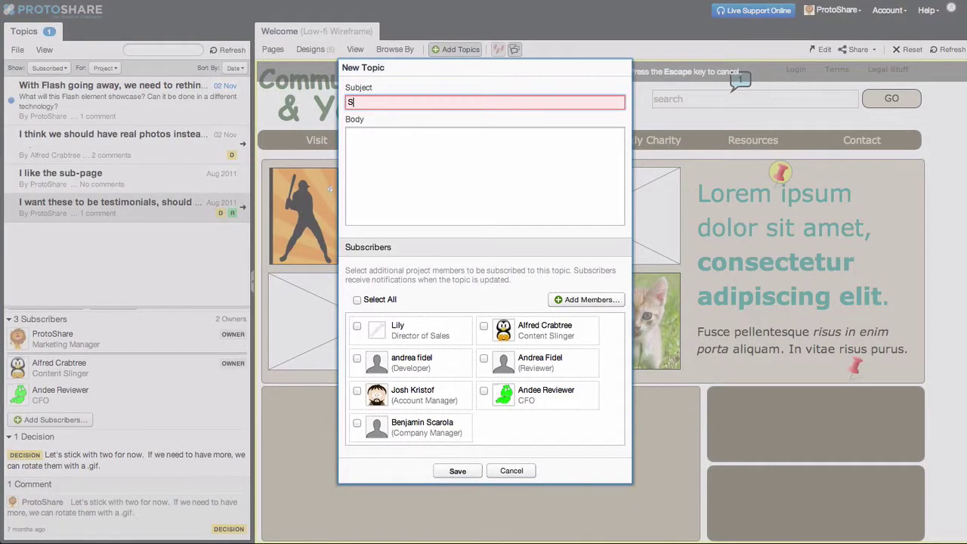
text(hould this be our)
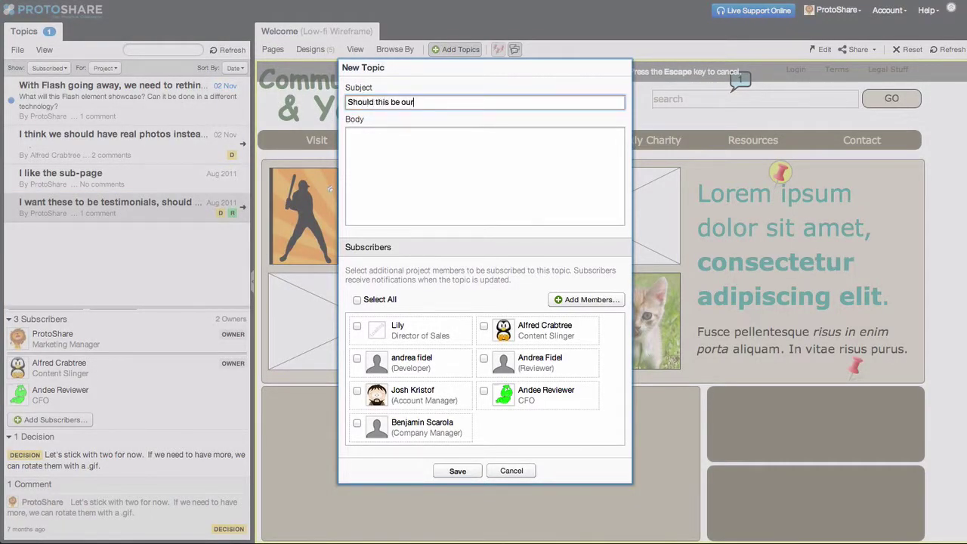
text( mission statement?)
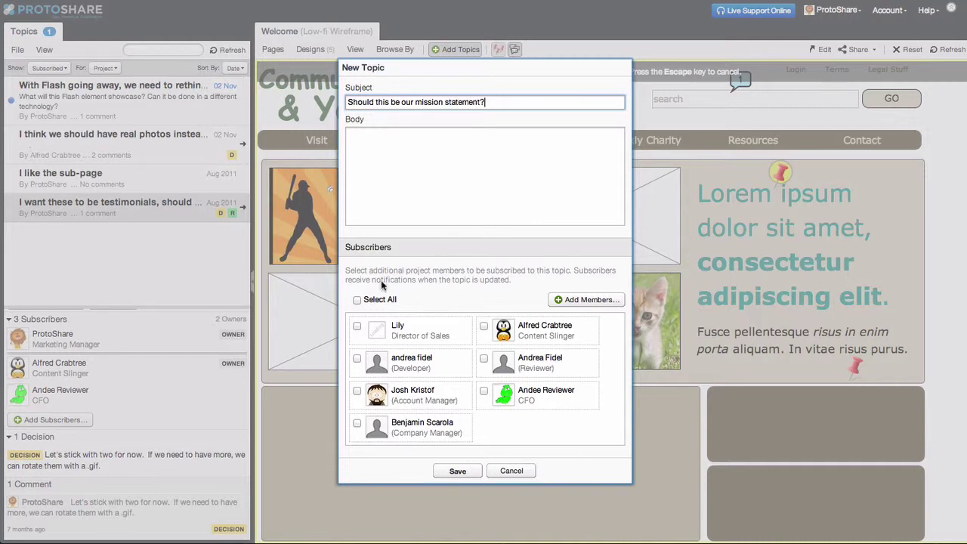
click(358, 300)
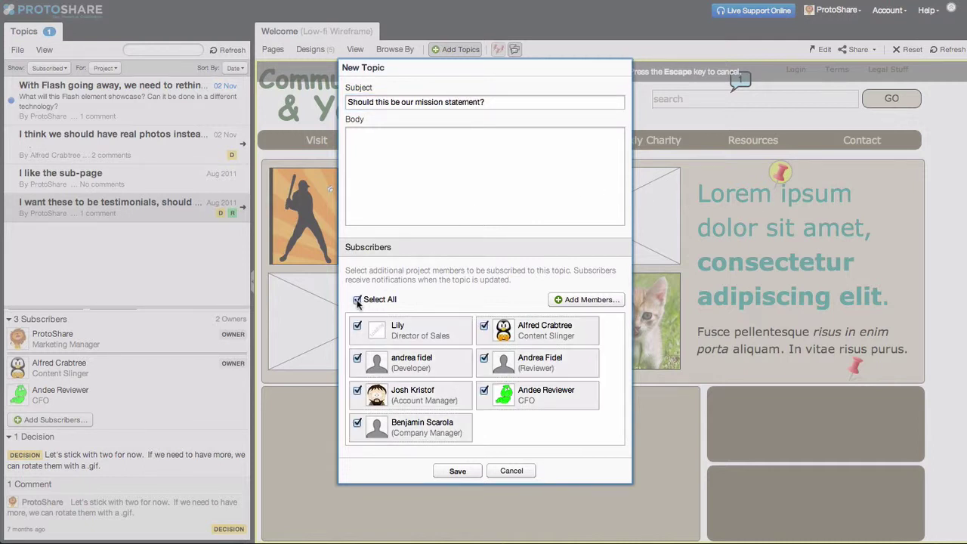
click(484, 390)
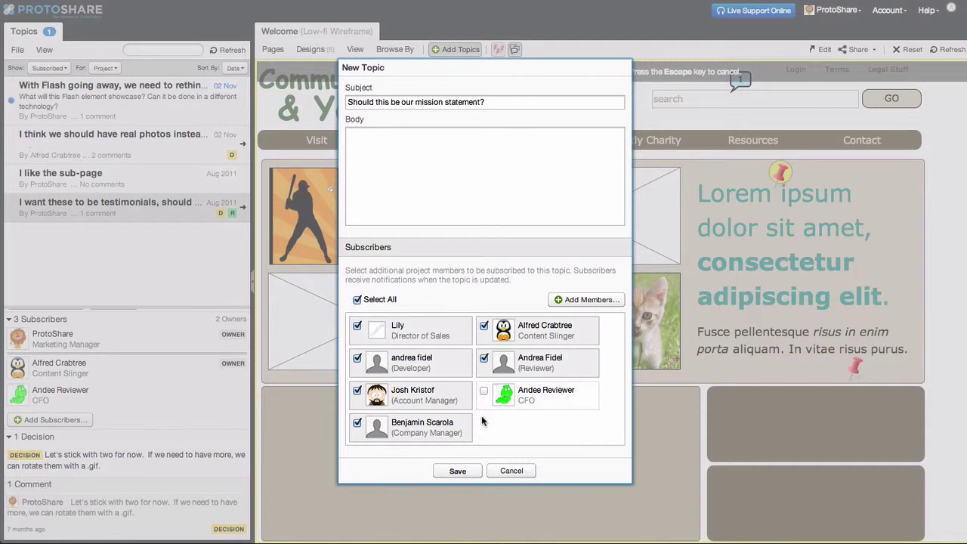
click(458, 471)
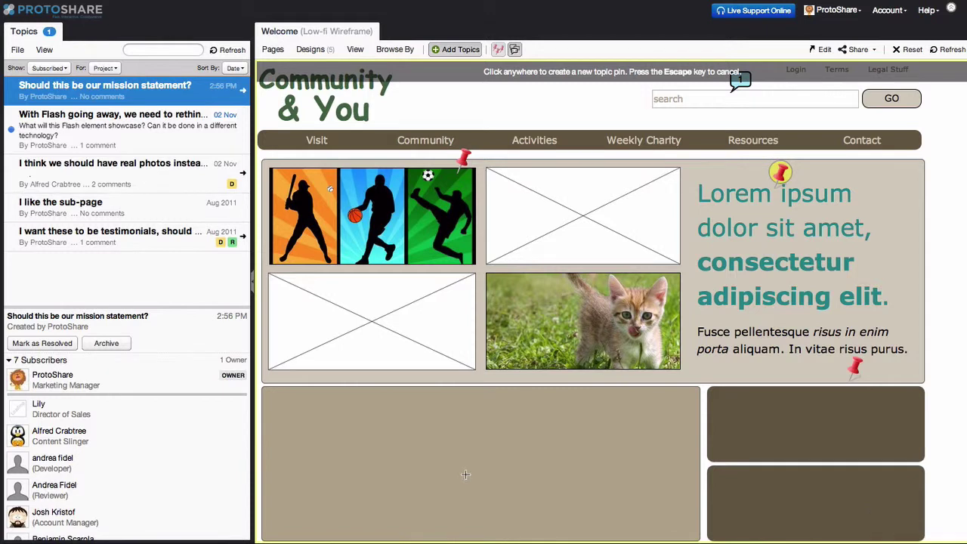
Step: Leave pin mode, open the testimonials topic, then archive and unarchive it
key(Escape)
mouse_move(104, 421)
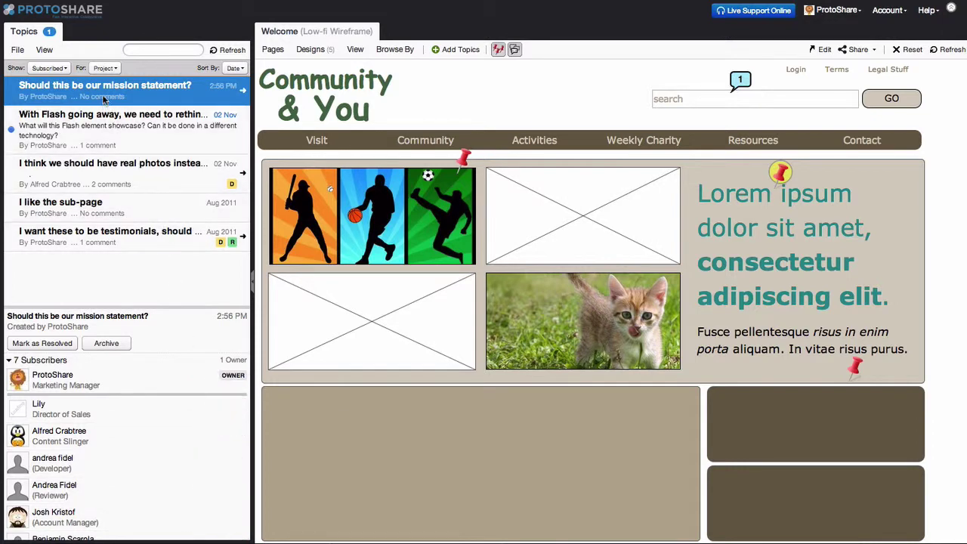
click(210, 242)
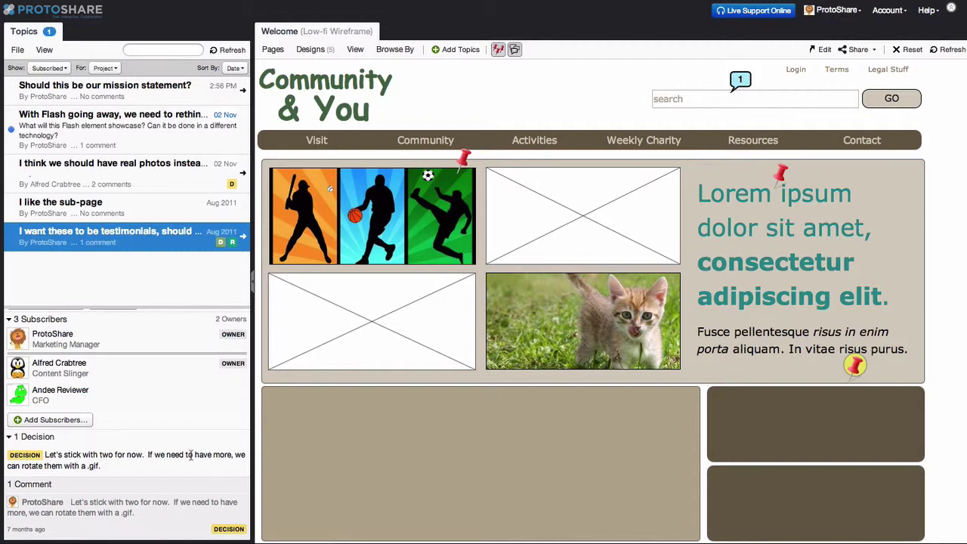
scroll(191, 454, up, 2)
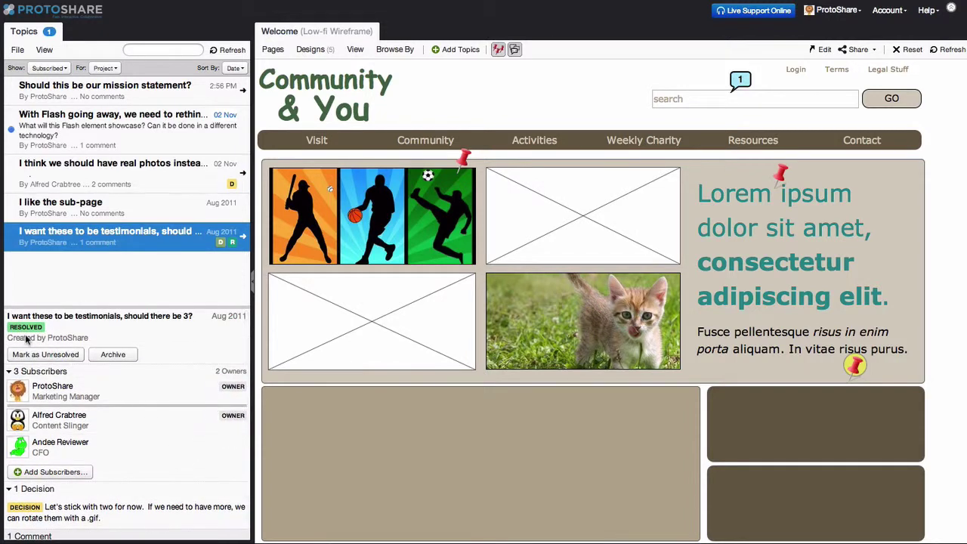
mouse_move(36, 333)
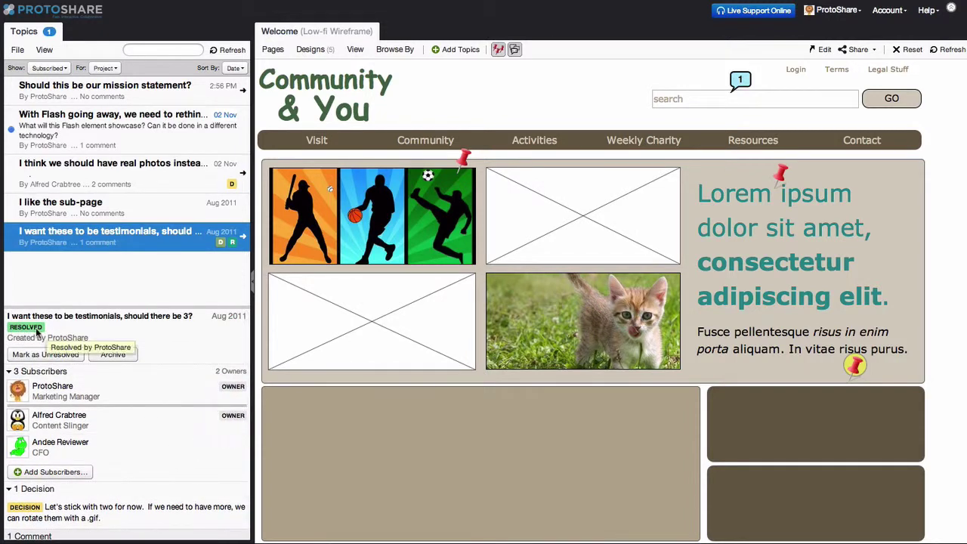
click(114, 354)
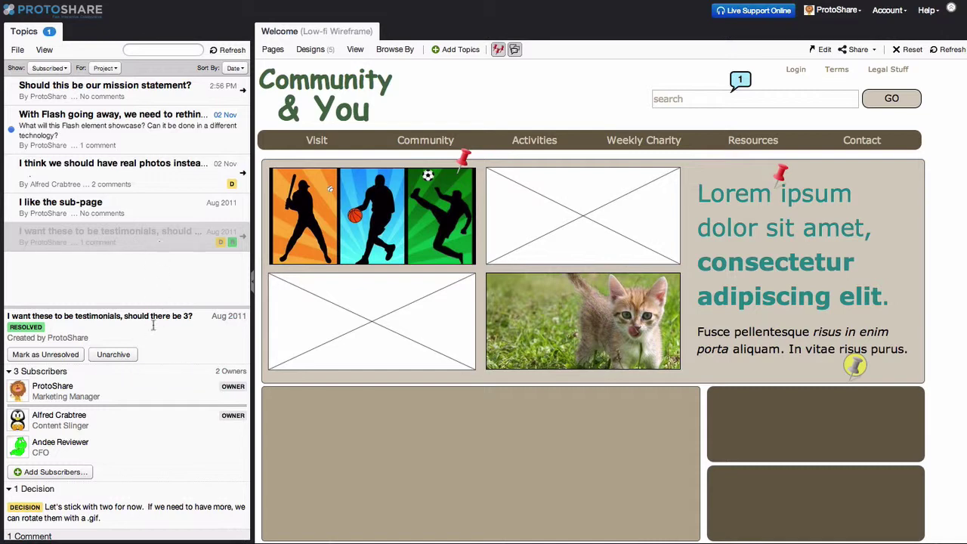
click(129, 354)
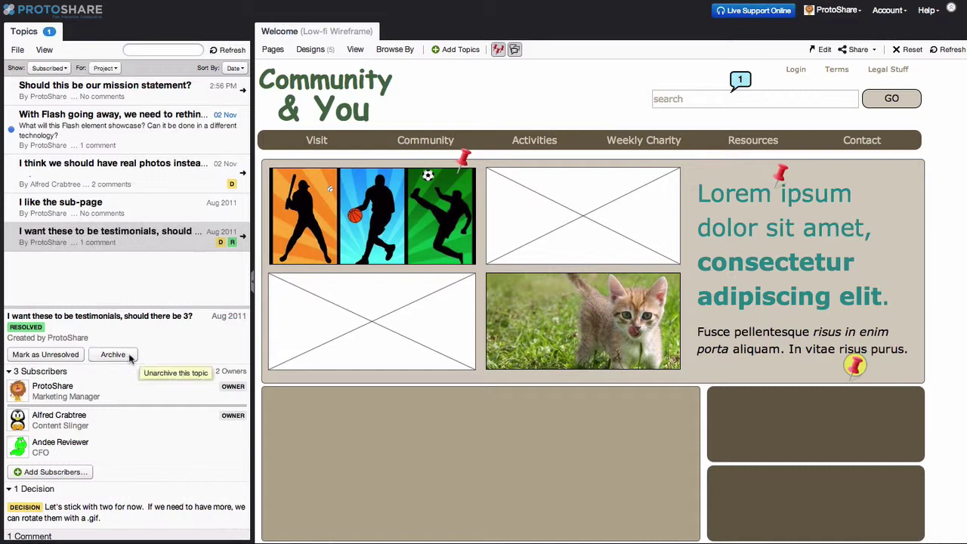